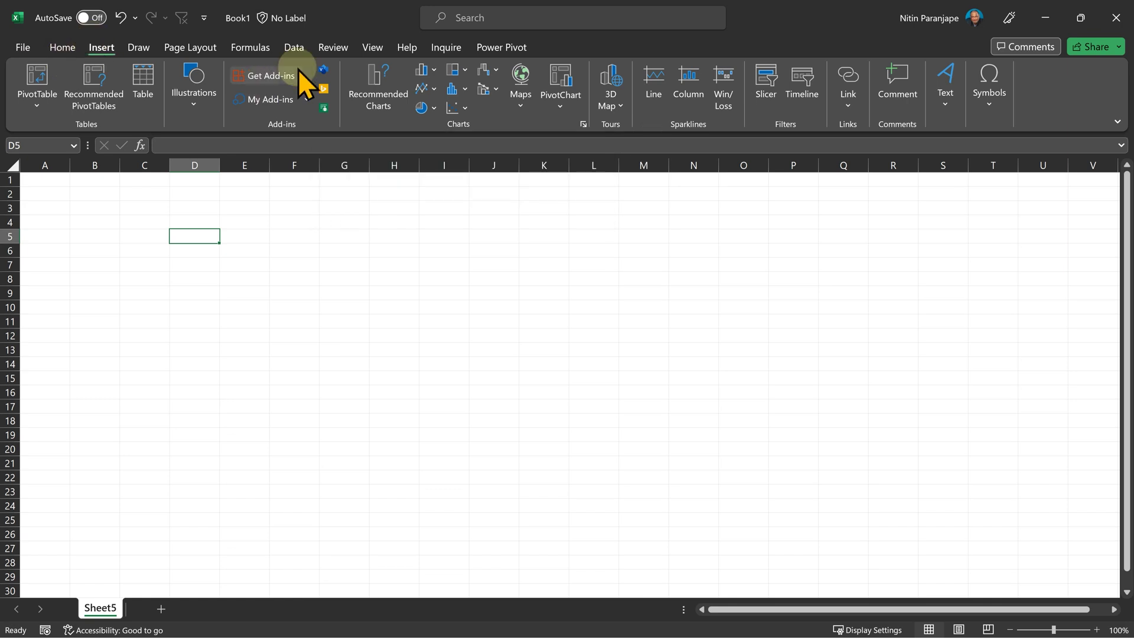
Browse the Office Add-ins store to find Microsoft Visio Data Visualizer.
{"action": "left_click", "coordinate": [284, 74]}
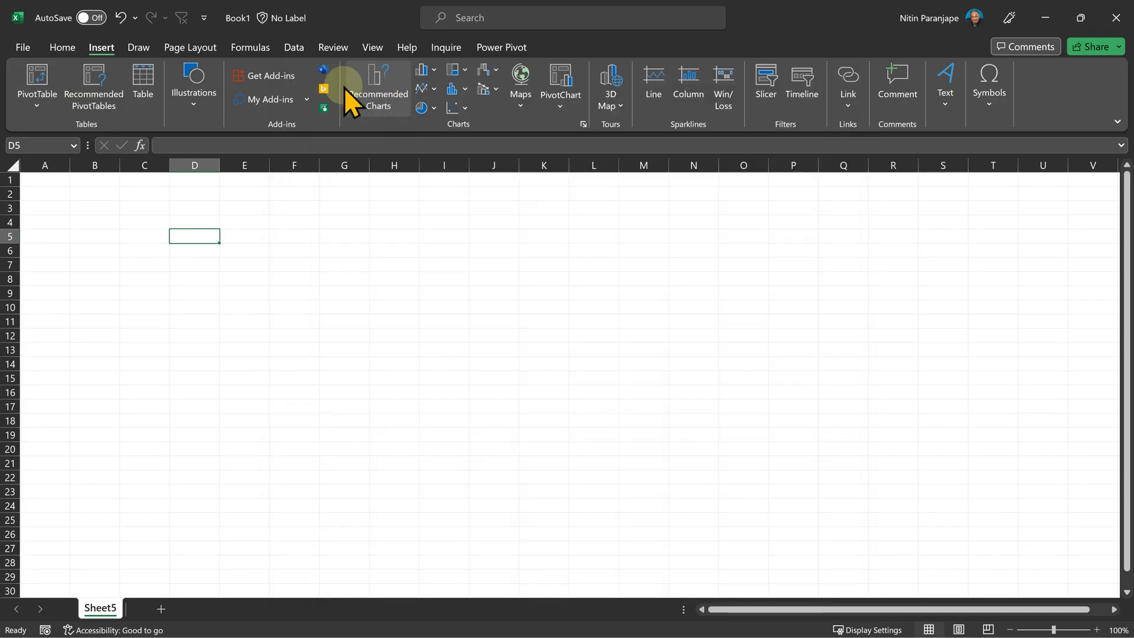
Add Visio Data Visualizer to the sheet and pick its Organization Chart category.
{"action": "left_click", "coordinate": [344, 89]}
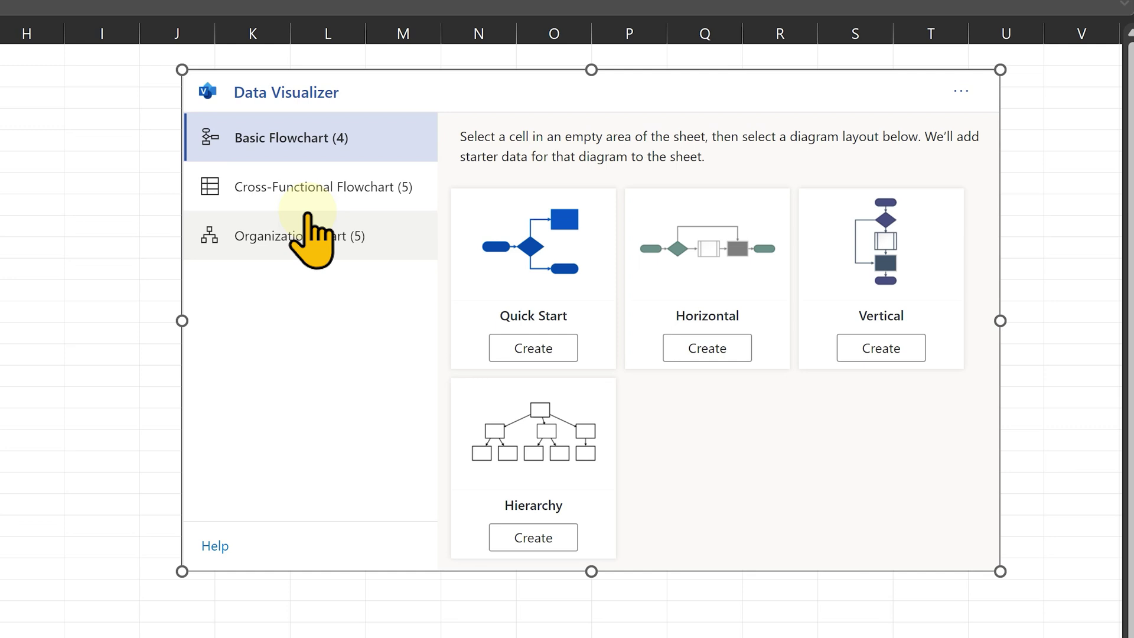
{"action": "left_click", "coordinate": [307, 219]}
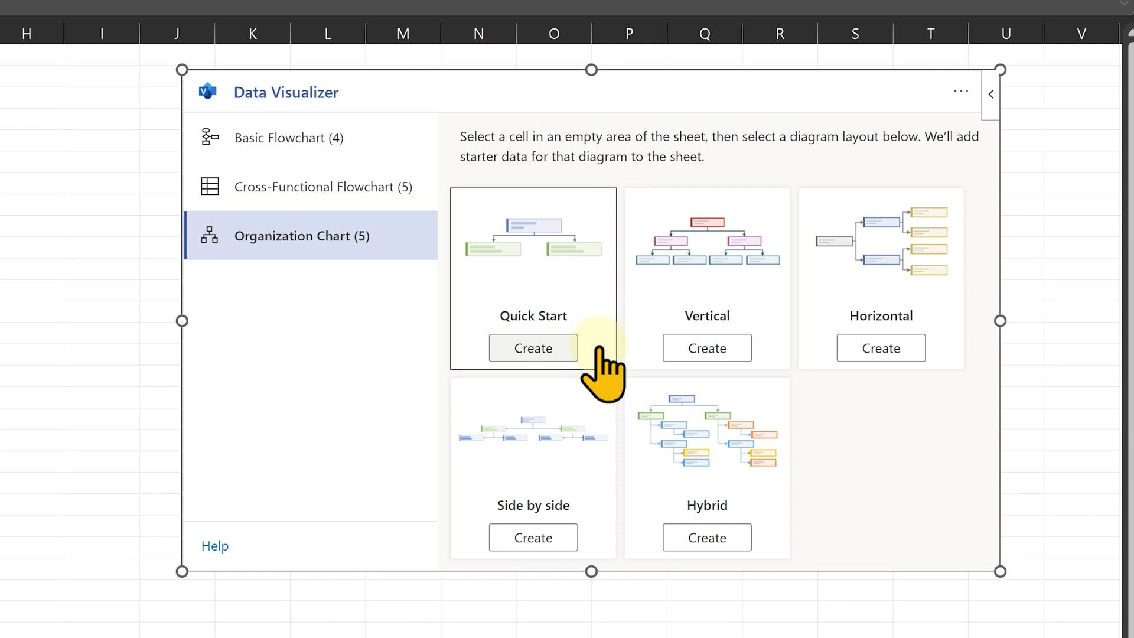
Create the Quick Start org chart and inspect its three Employee IDs and the director's name.
{"action": "left_click", "coordinate": [567, 349]}
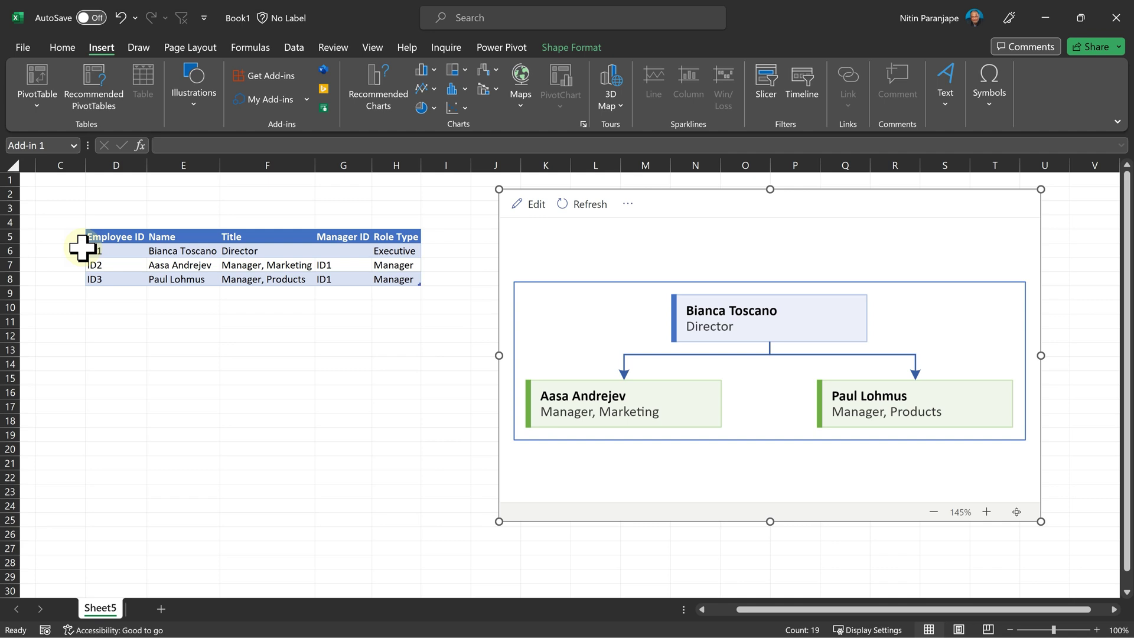
{"action": "left_click_drag", "start_coordinate": [100, 250], "coordinate": [96, 281]}
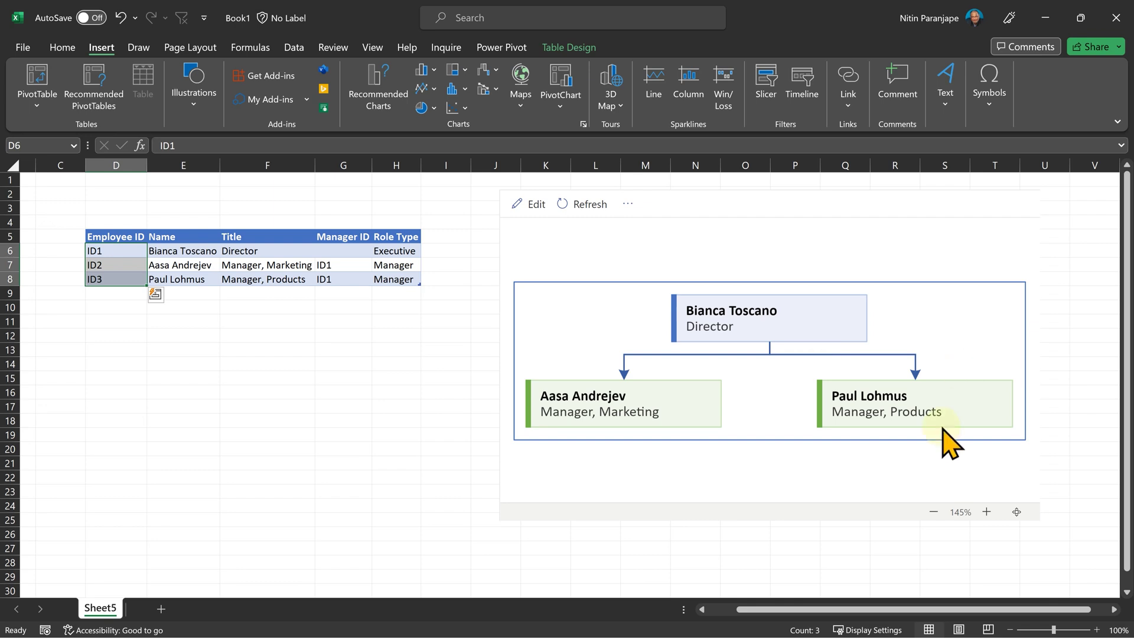
{"action": "left_click", "coordinate": [182, 253]}
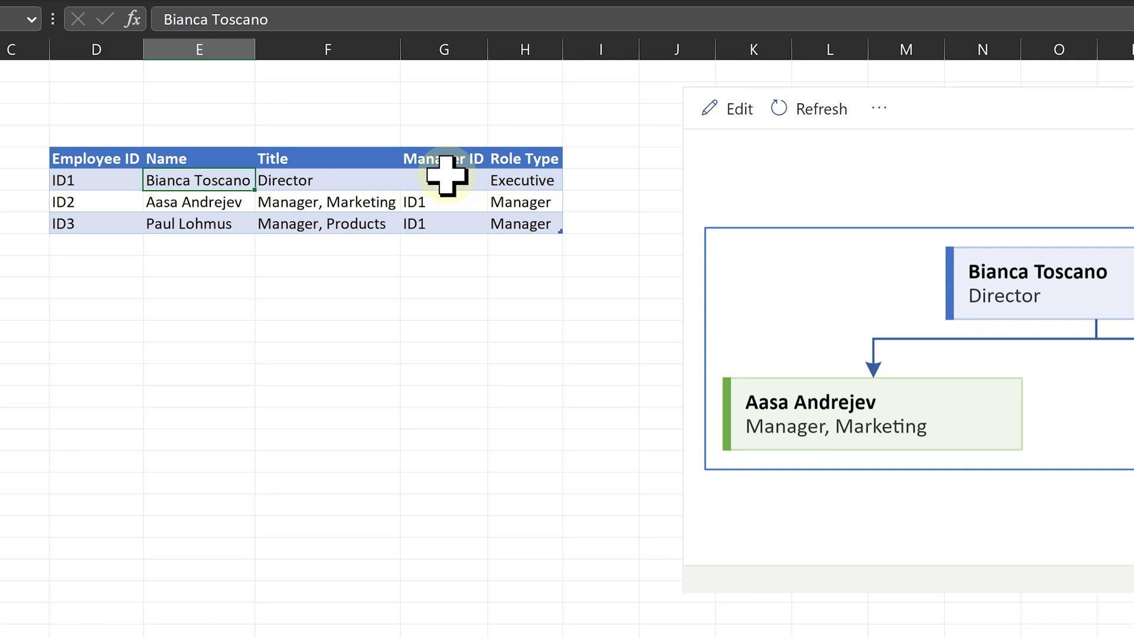
Check the Manager IDs: both managers point to the director, whose Manager ID is empty.
{"action": "left_click_drag", "start_coordinate": [447, 176], "coordinate": [440, 224]}
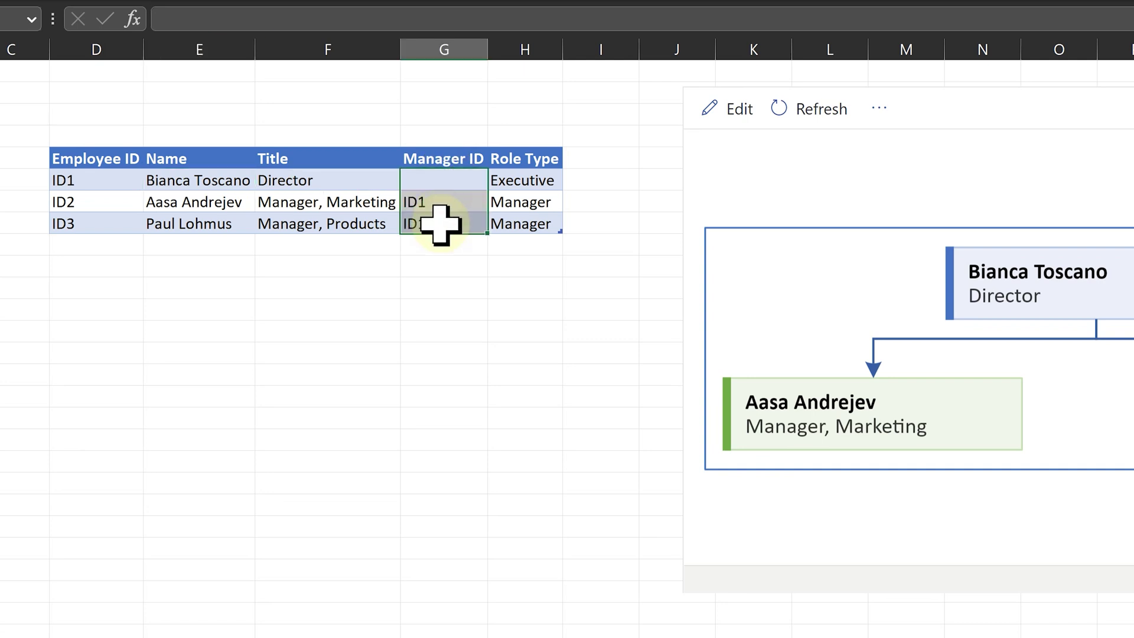
{"action": "left_click", "coordinate": [83, 205]}
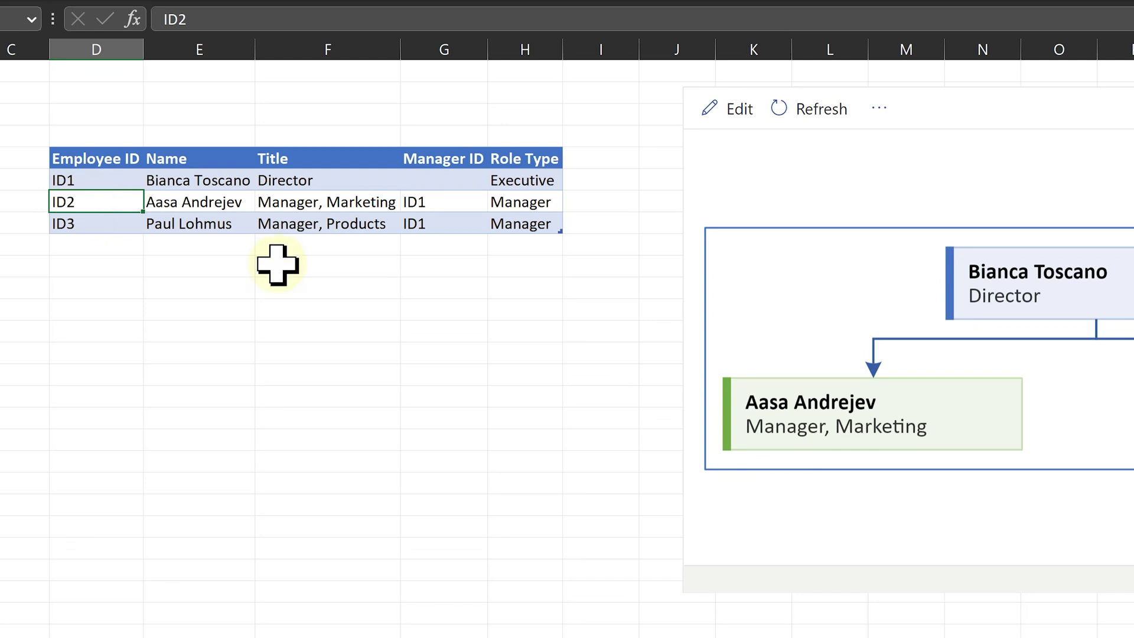
{"action": "left_click", "coordinate": [449, 207]}
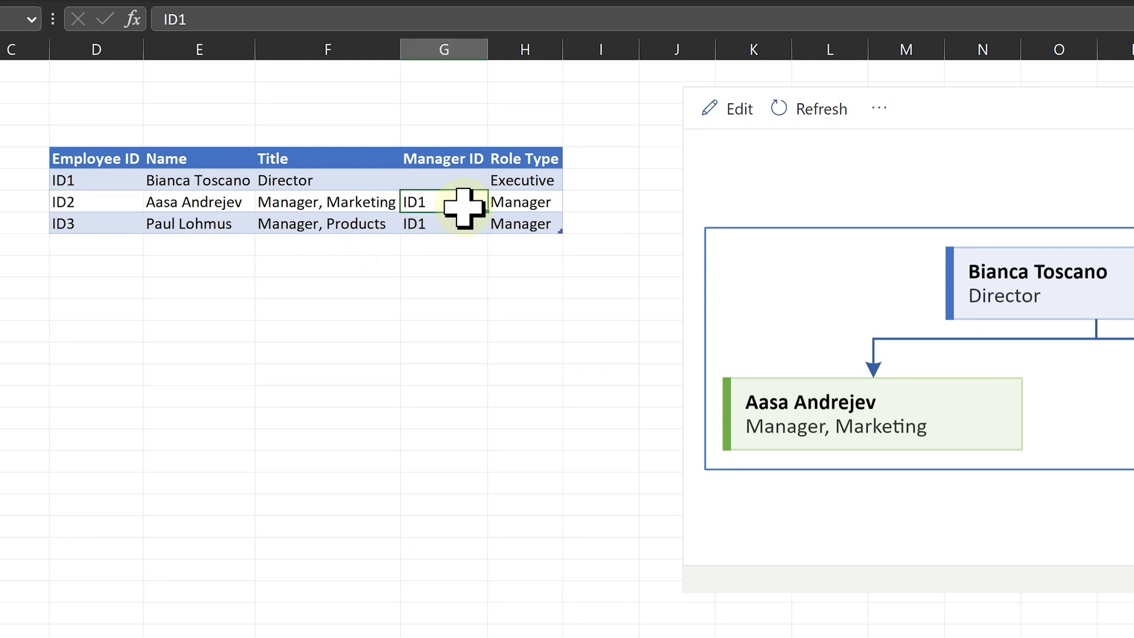
{"action": "left_click_drag", "start_coordinate": [448, 214], "coordinate": [74, 219]}
{"action": "left_click", "coordinate": [443, 226]}
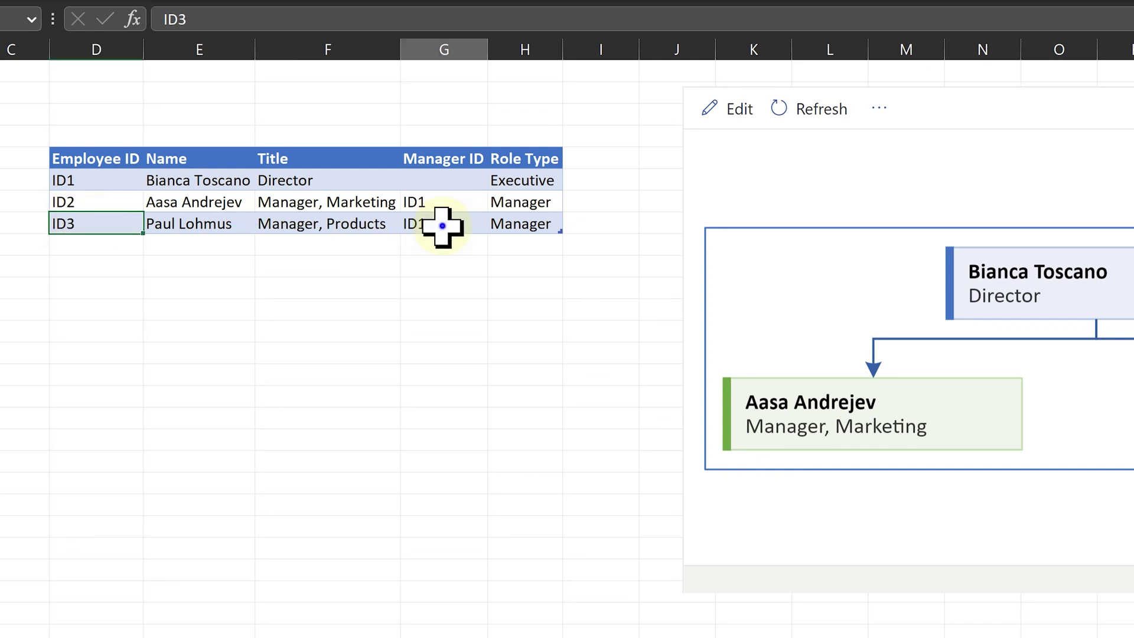
{"action": "left_click", "coordinate": [86, 178]}
{"action": "left_click", "coordinate": [461, 180]}
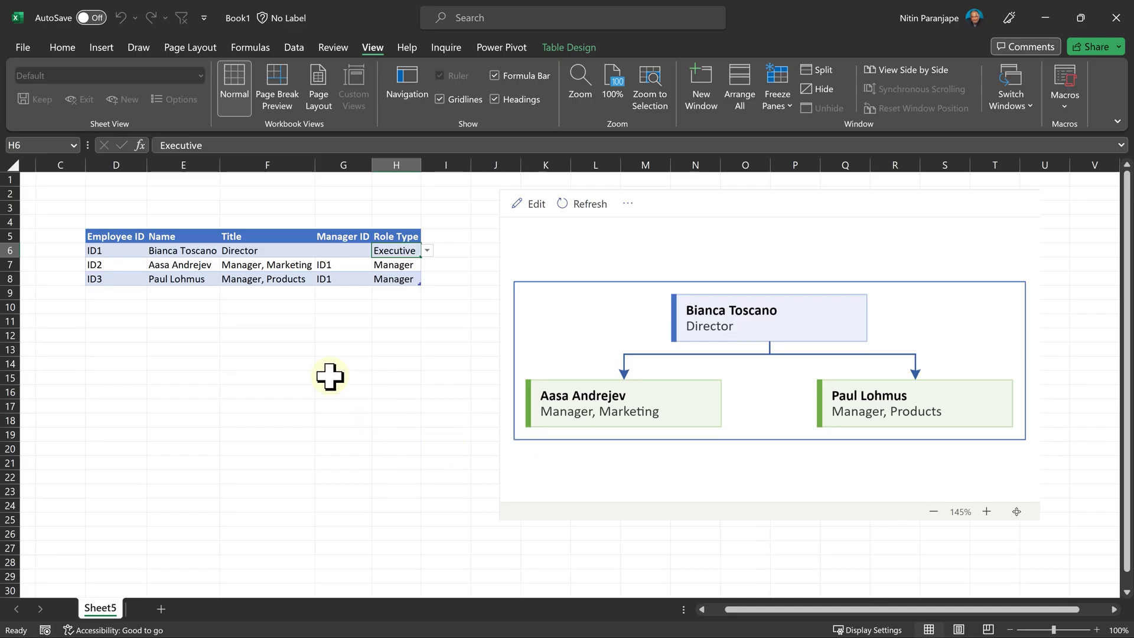
Enter 435 as the marketing manager's Manager ID, an invalid reference.
{"action": "left_click", "coordinate": [111, 291]}
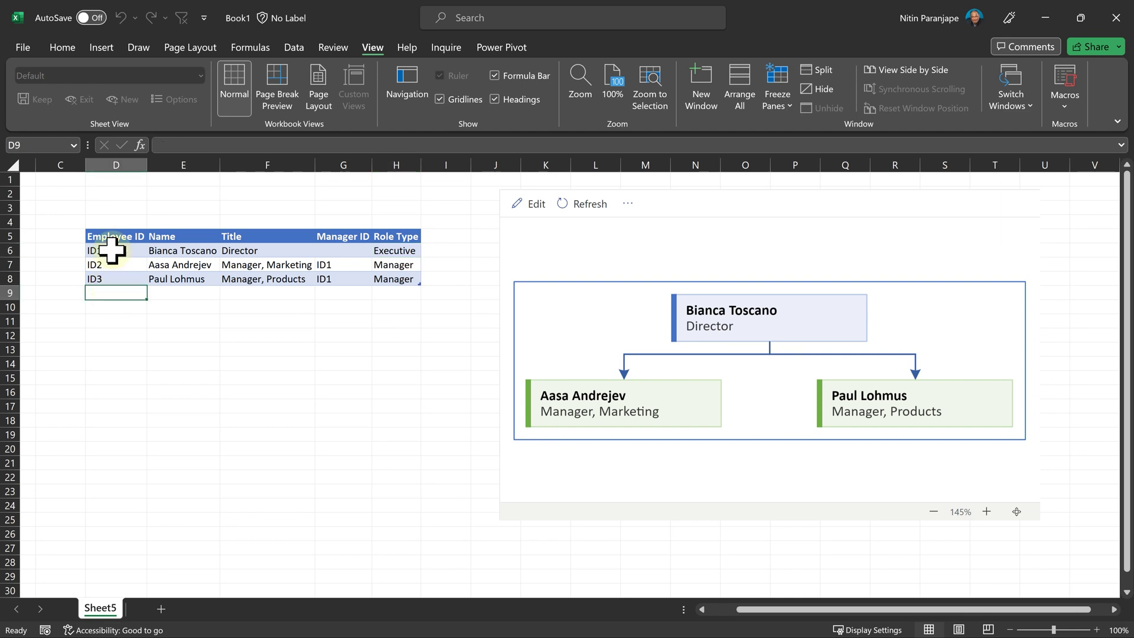
{"action": "left_click_drag", "start_coordinate": [106, 250], "coordinate": [112, 308]}
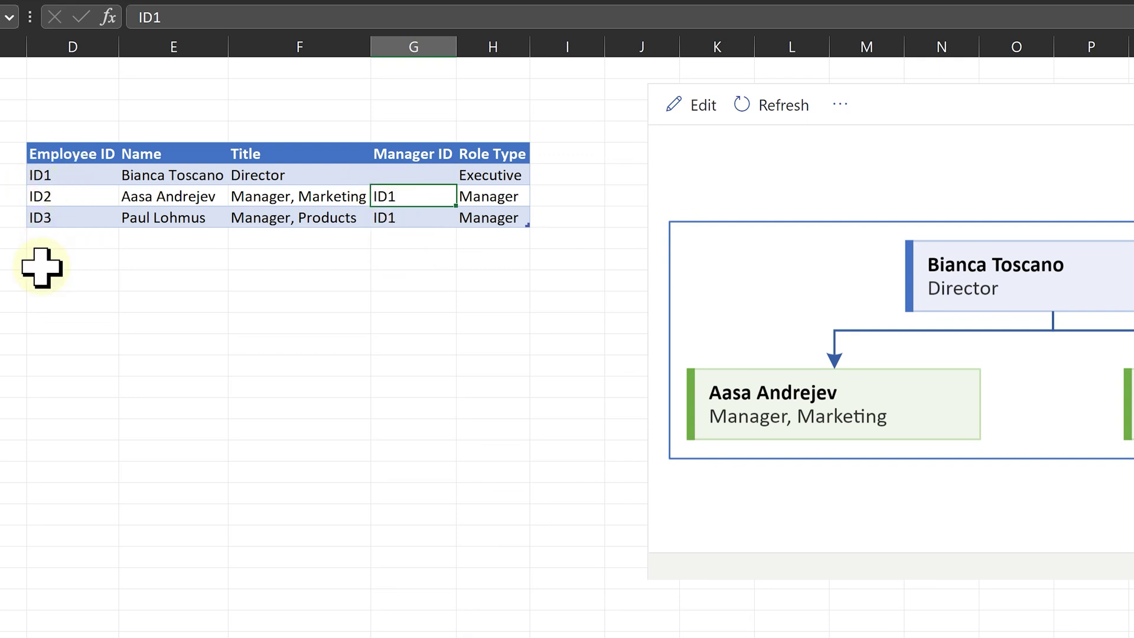
{"action": "type", "text": "435"}
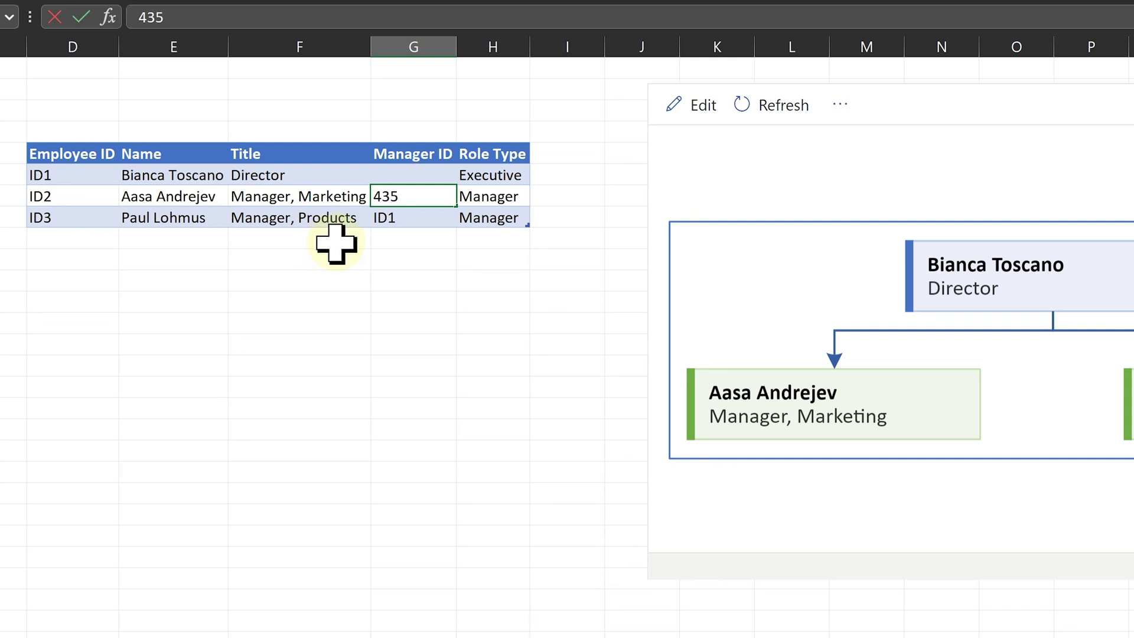
{"action": "key", "text": "Return"}
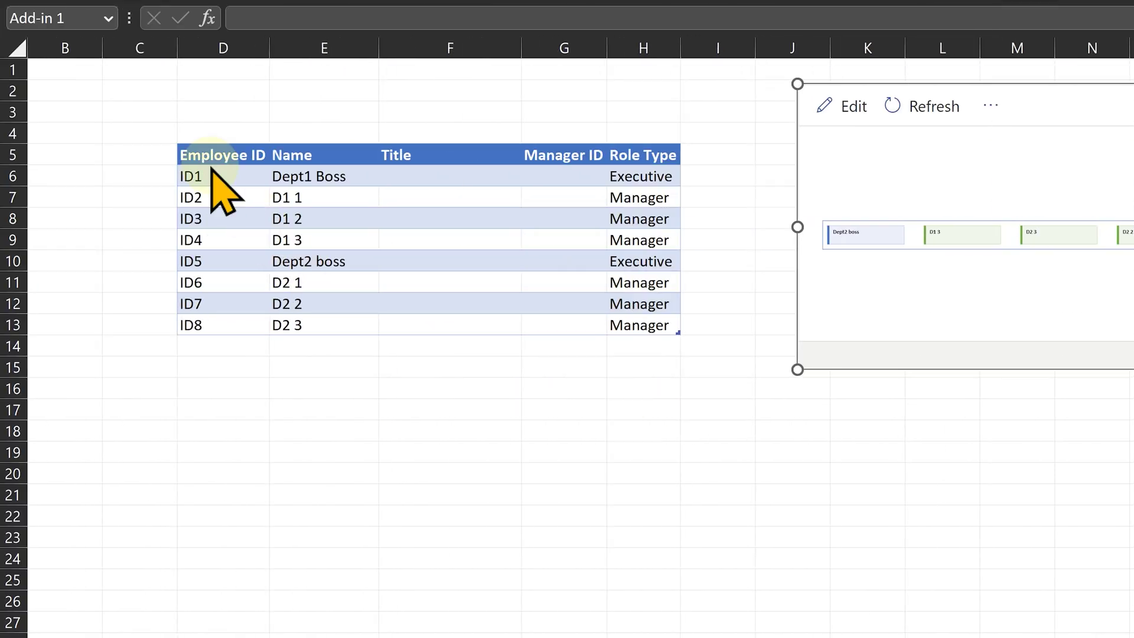
Review the eight rows for Dept1 Boss, D1 1–3, Dept2 boss and D2 1–3, with Manager ID blank.
{"action": "left_click", "coordinate": [319, 173]}
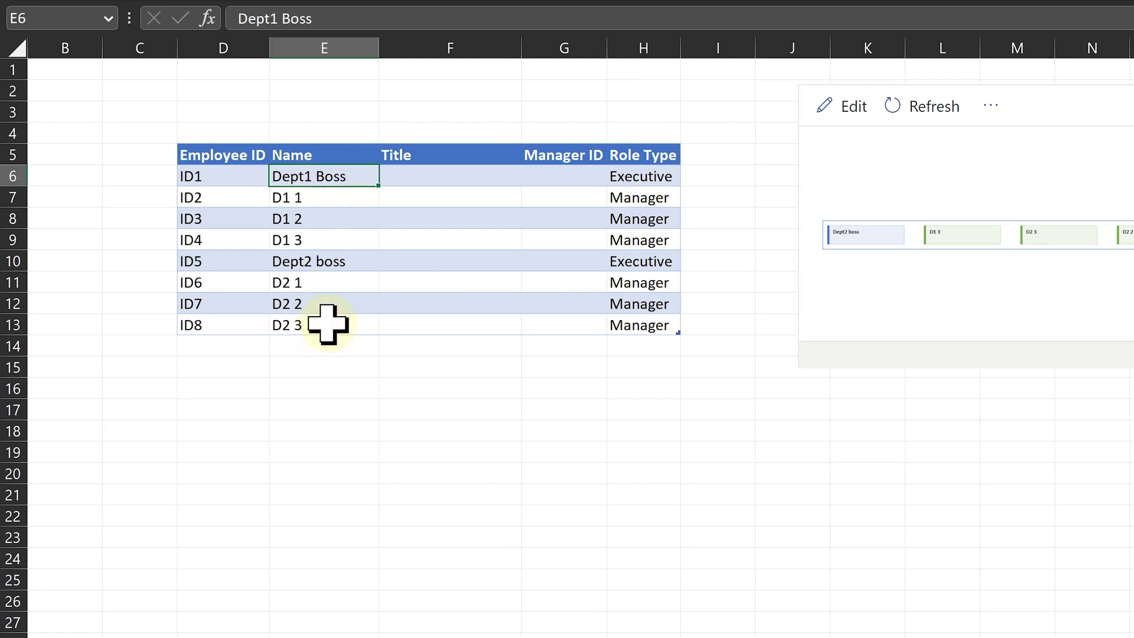
{"action": "left_click", "coordinate": [337, 259]}
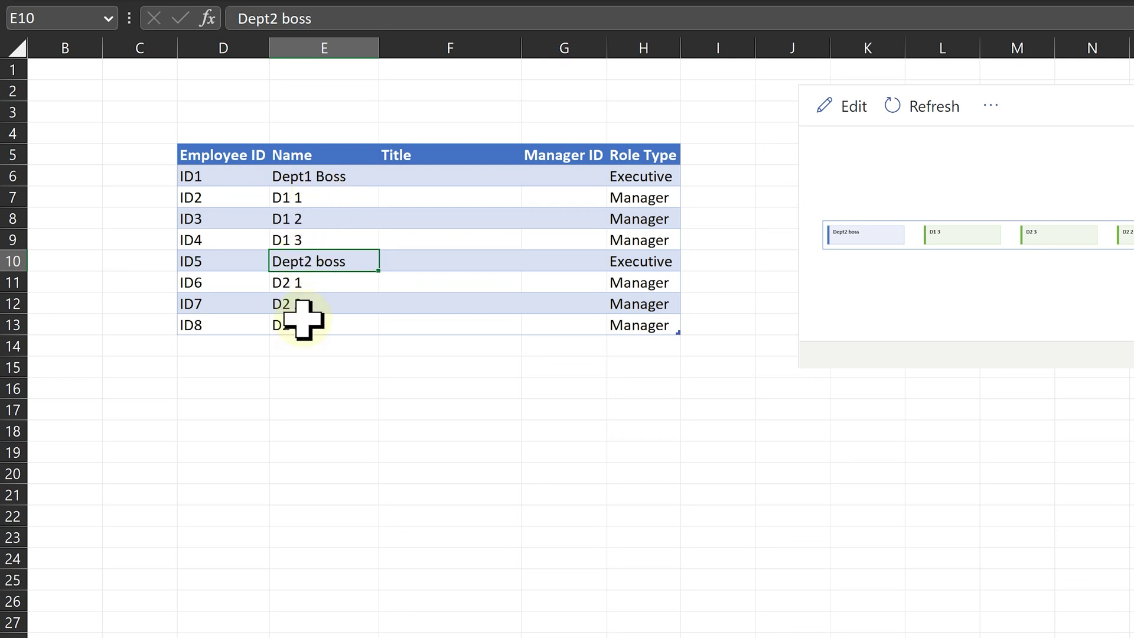
{"action": "left_click_drag", "start_coordinate": [569, 175], "coordinate": [564, 327]}
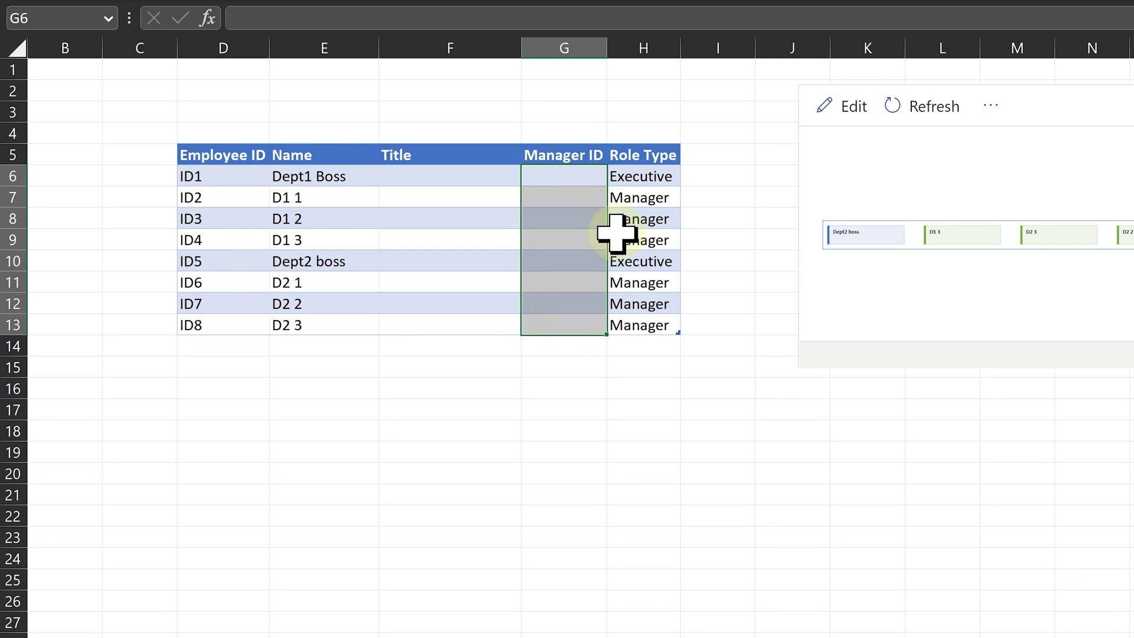
{"action": "left_click", "coordinate": [652, 171]}
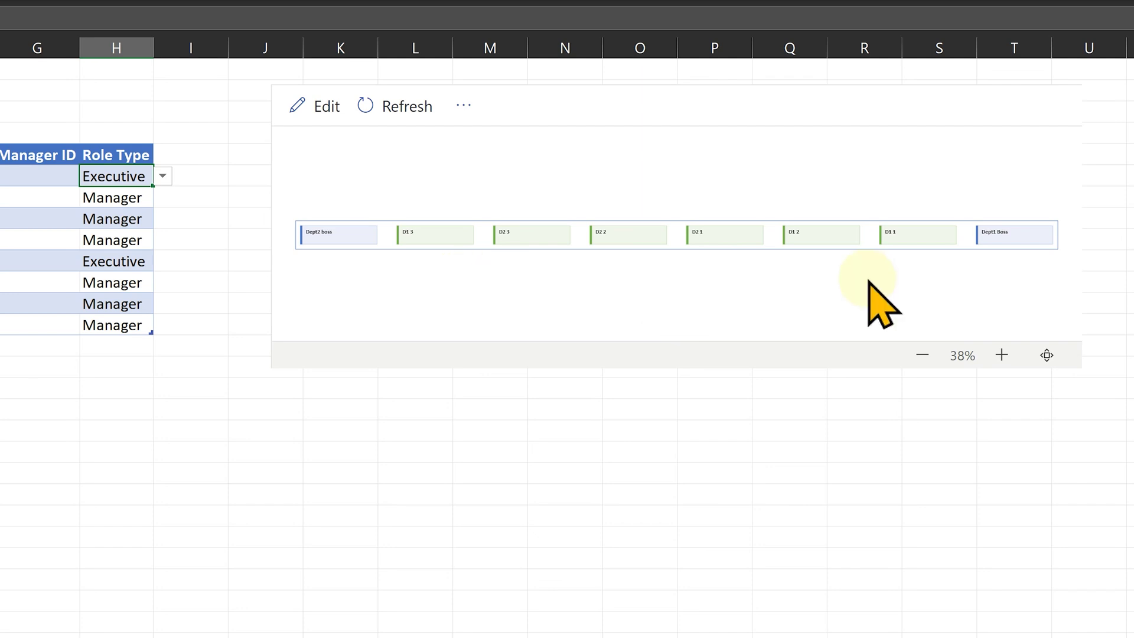
Fill ID1 as the Manager ID for D1 1 through D1 3.
{"action": "left_click", "coordinate": [35, 199]}
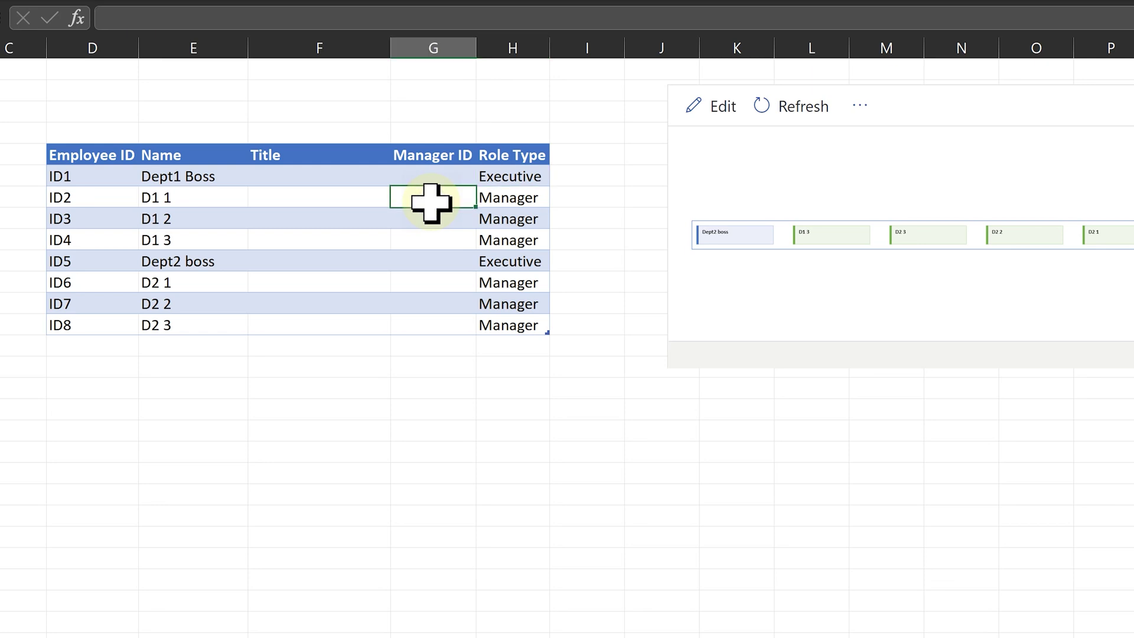
{"action": "left_click_drag", "start_coordinate": [431, 202], "coordinate": [425, 239]}
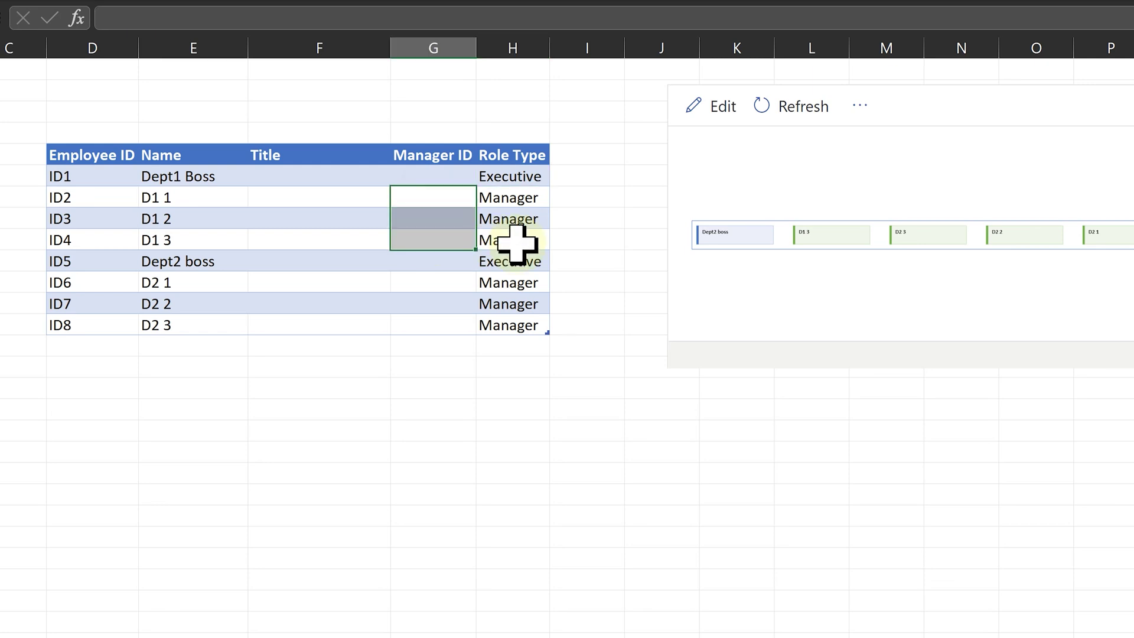
{"action": "type", "text": "ID1"}
{"action": "key", "text": "ctrl+Return"}
Fill ID5 as the Manager ID for D2 1 through D2 3 and refresh the diagram.
{"action": "left_click_drag", "start_coordinate": [431, 282], "coordinate": [446, 326]}
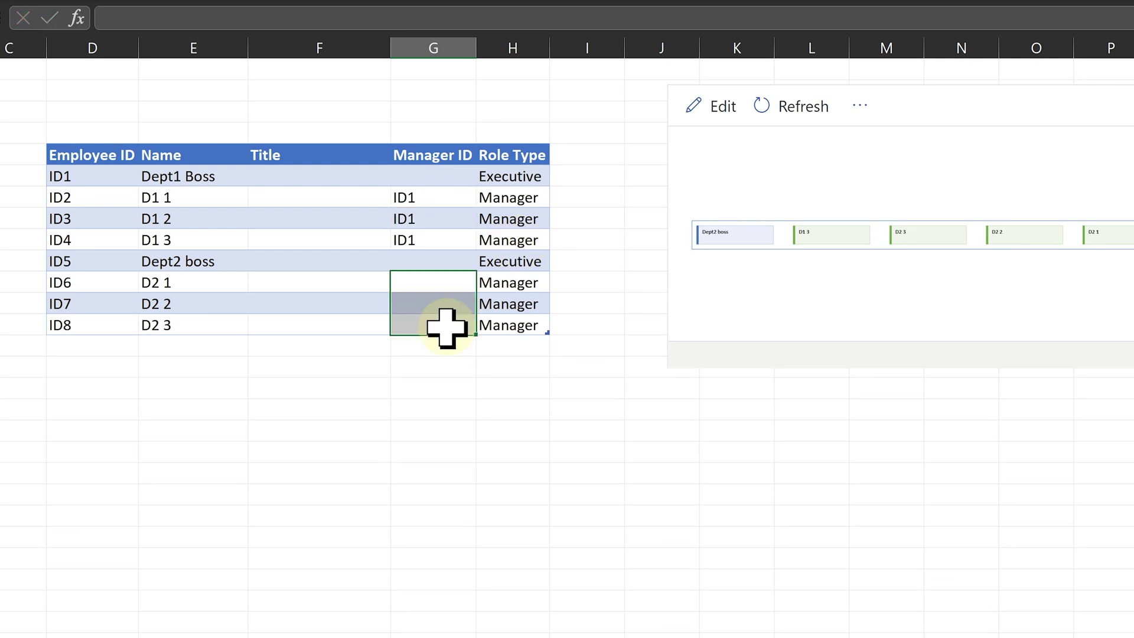
{"action": "type", "text": "ID5"}
{"action": "key", "text": "ctrl+Return"}
{"action": "left_click", "coordinate": [806, 109]}
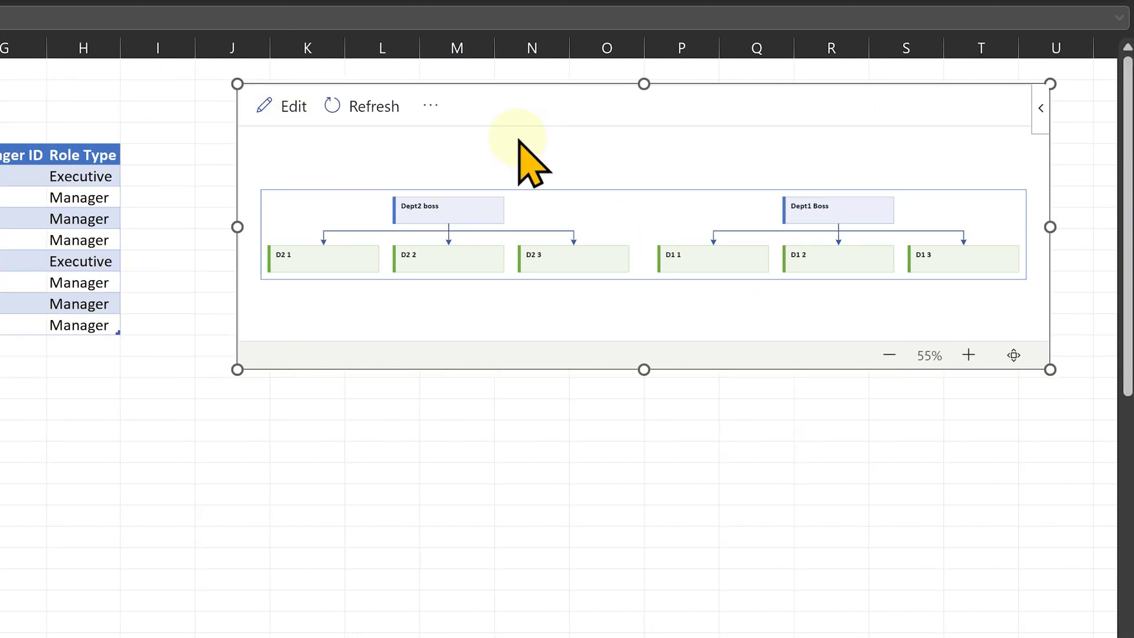
Drag the org chart's bottom-left corner outward to enlarge it leftward and downward.
{"action": "left_click", "coordinate": [511, 102]}
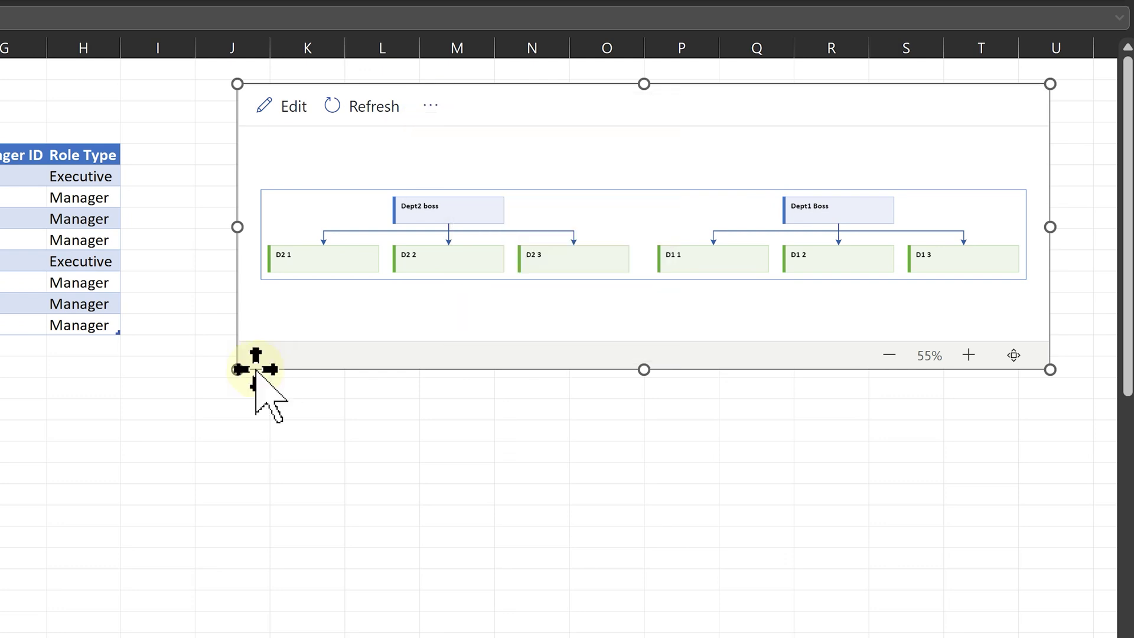
{"action": "left_click_drag", "start_coordinate": [237, 369], "coordinate": [0, 600]}
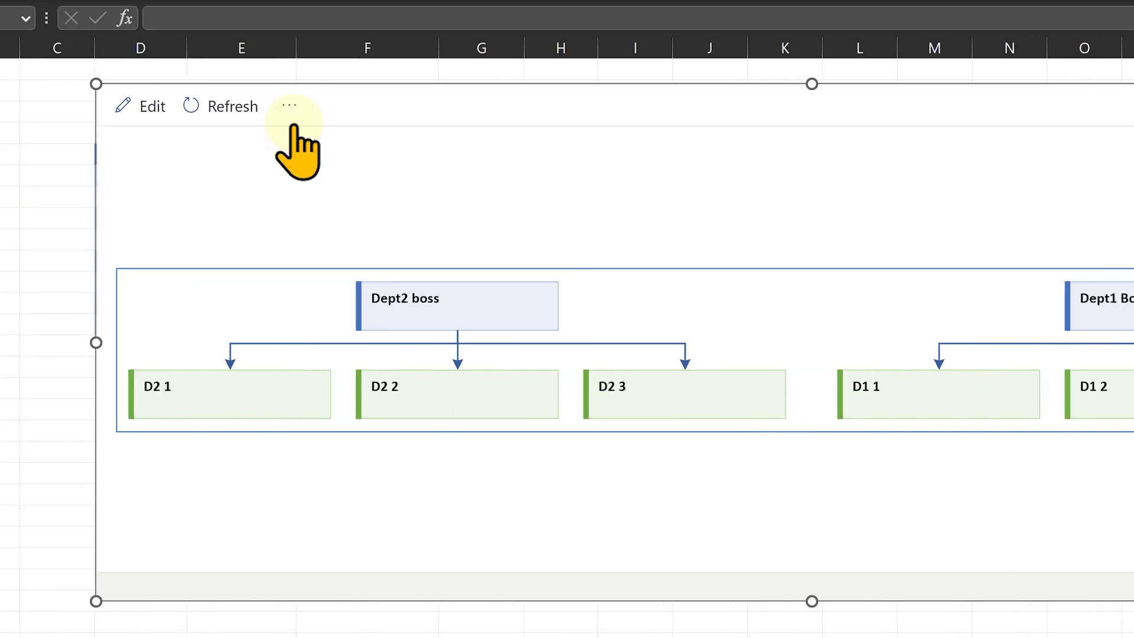
Open the diagram in Visio for the web as Drawing 4.vsdx.
{"action": "left_click", "coordinate": [290, 114]}
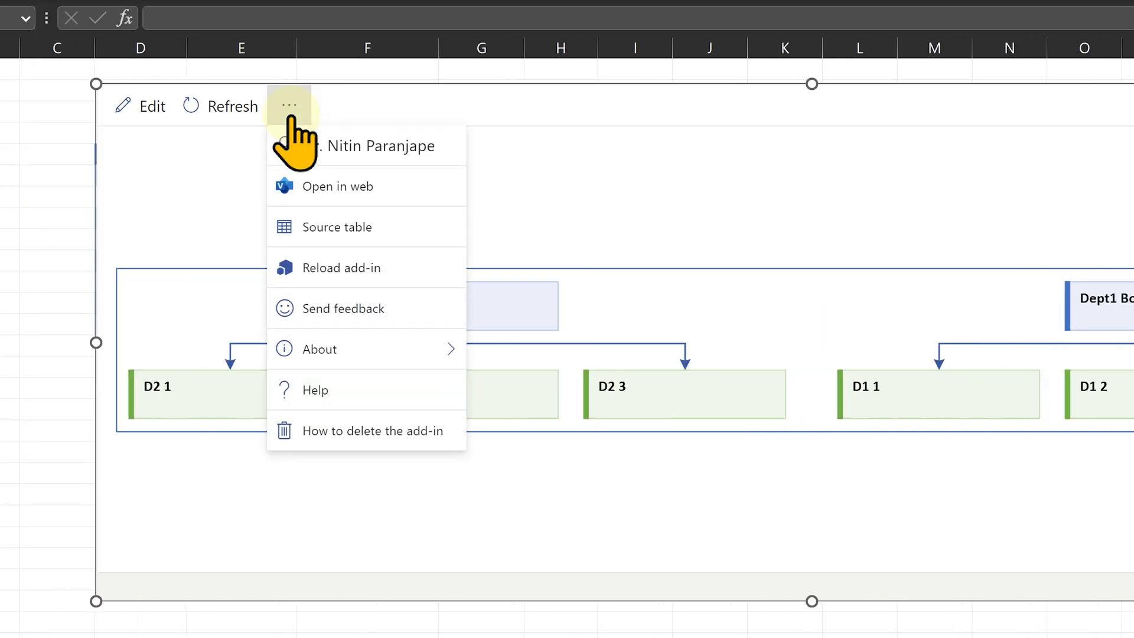
{"action": "left_click", "coordinate": [323, 189]}
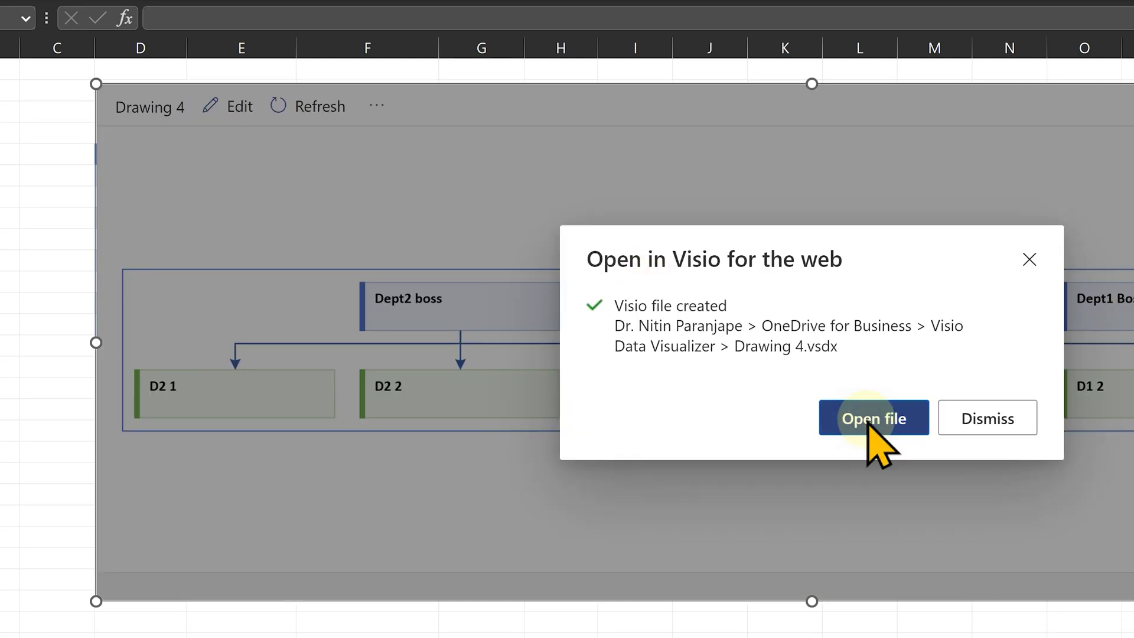
{"action": "left_click", "coordinate": [868, 421]}
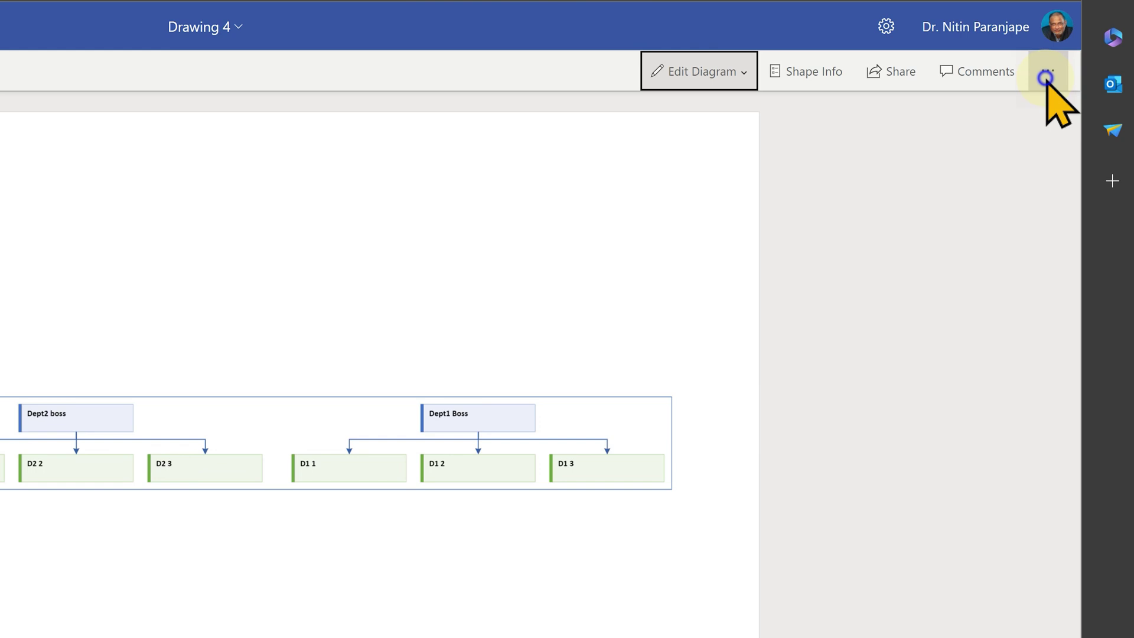
Download the two-tree Visio drawing as an image.
{"action": "left_click", "coordinate": [1048, 72]}
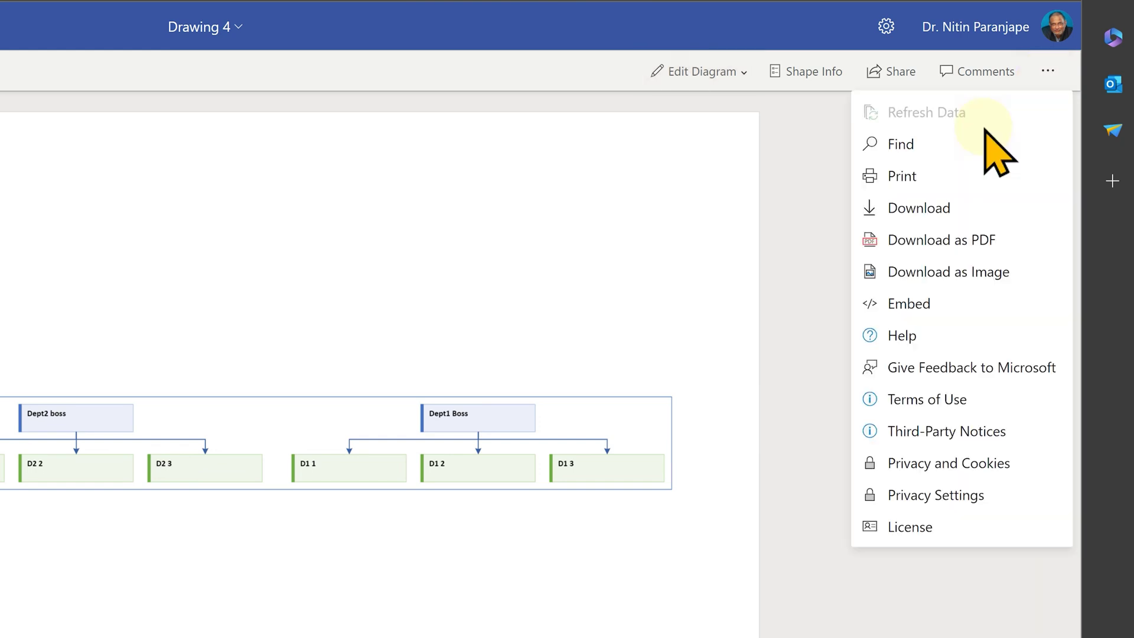
{"action": "left_click", "coordinate": [907, 276]}
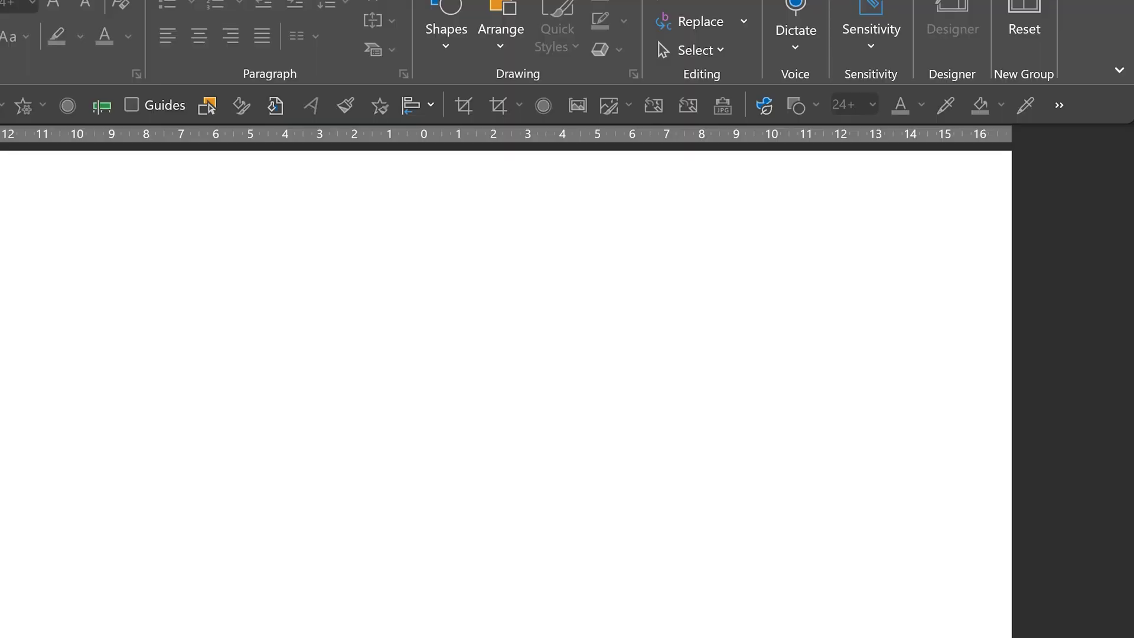
Paste the two-department org chart image onto the blank slide.
{"action": "key", "text": "ctrl+v"}
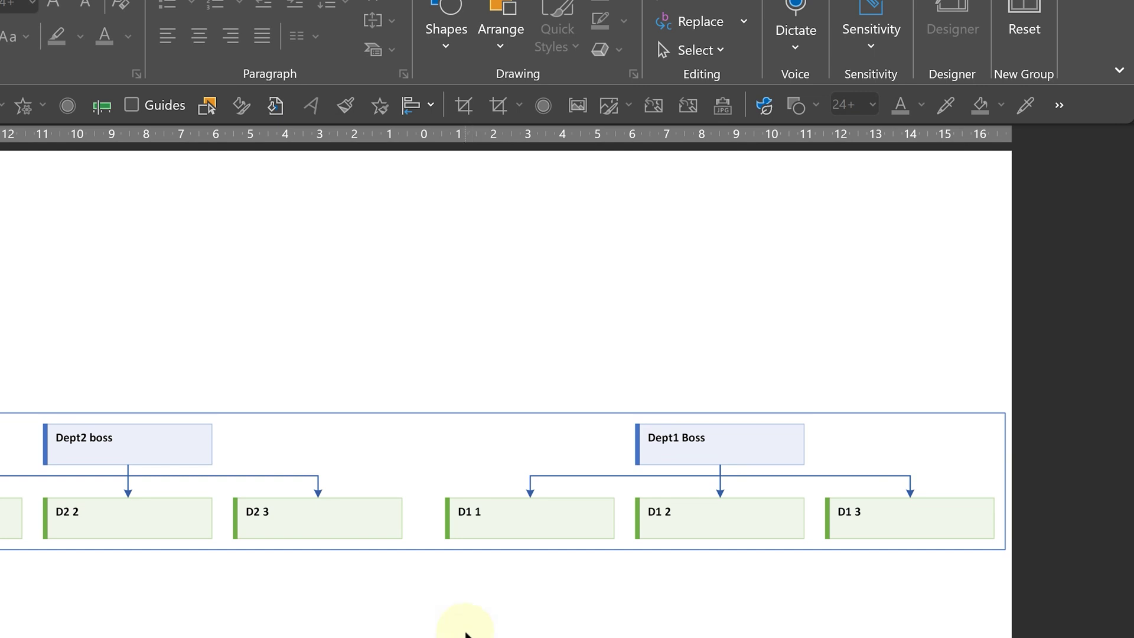